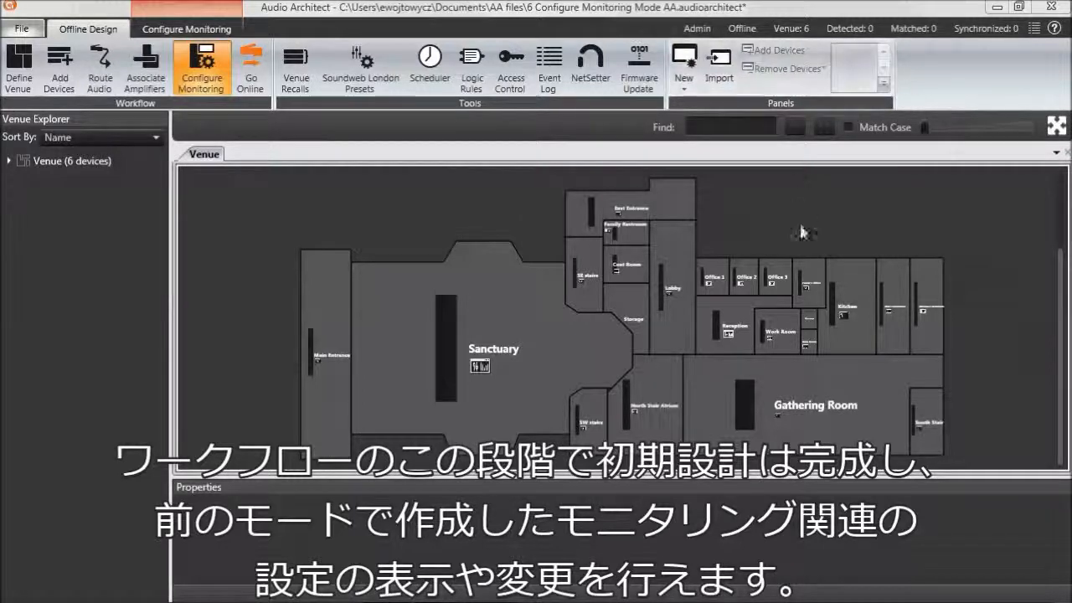
Step: Set the Gathering Room's button size to Large in its general properties
left_click(808, 338)
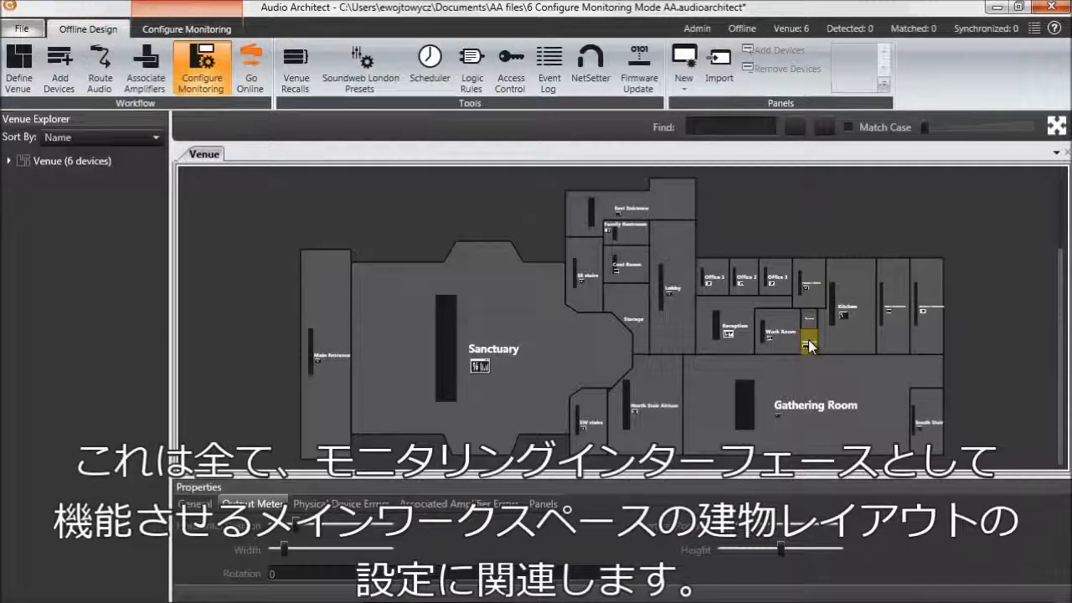
left_click(807, 386)
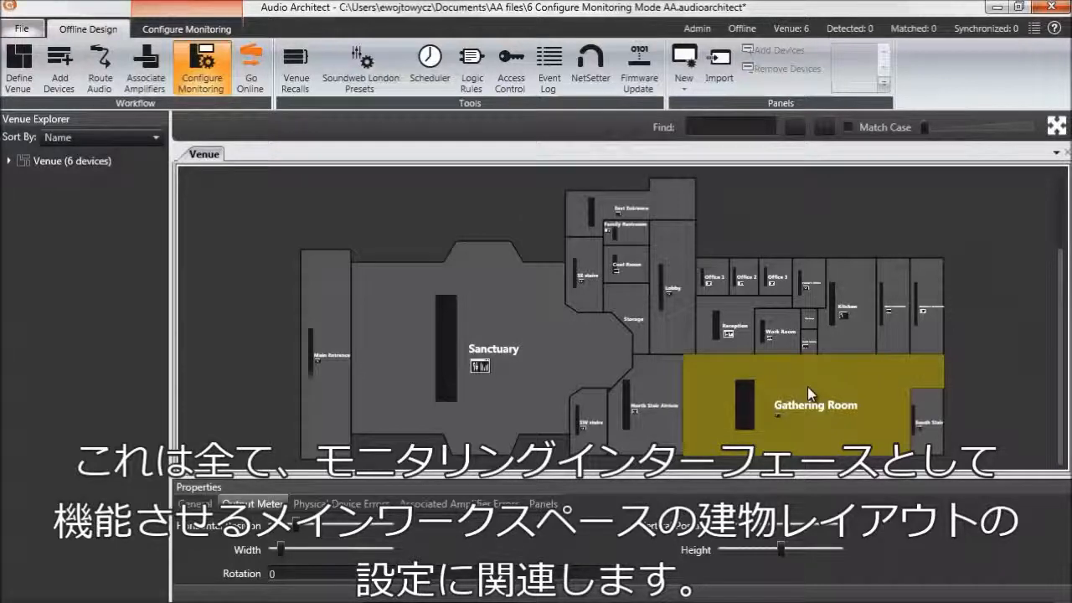
left_click(194, 510)
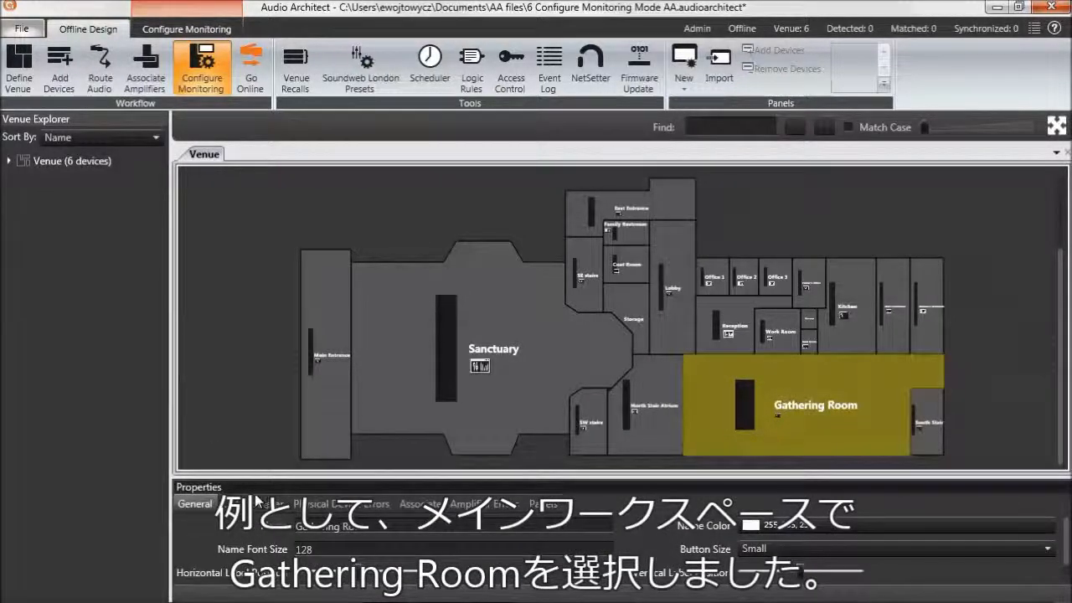
left_click_drag(260, 481, 261, 455)
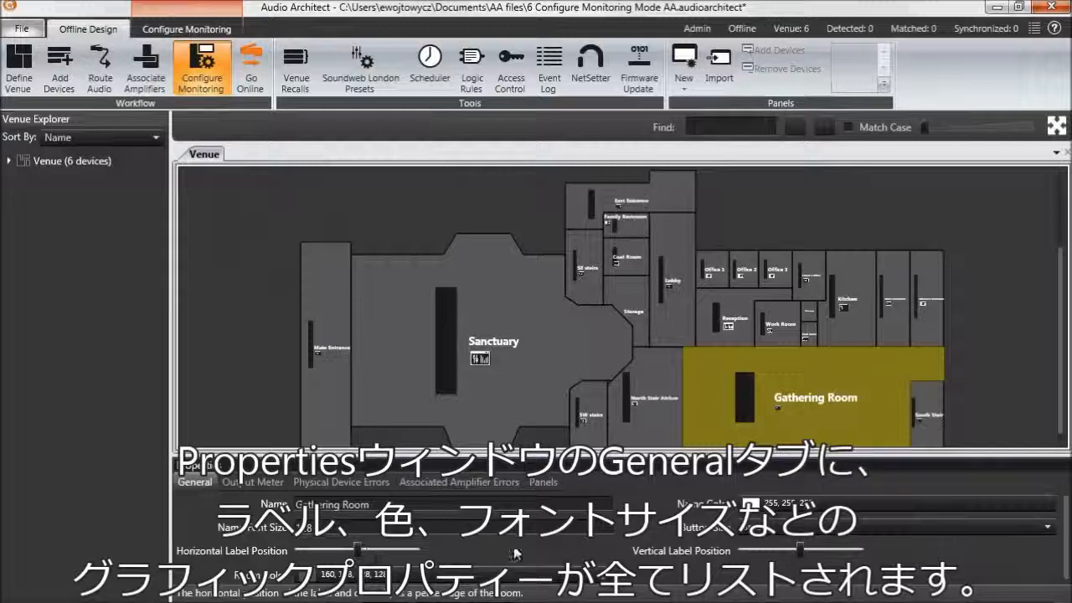
left_click(1048, 528)
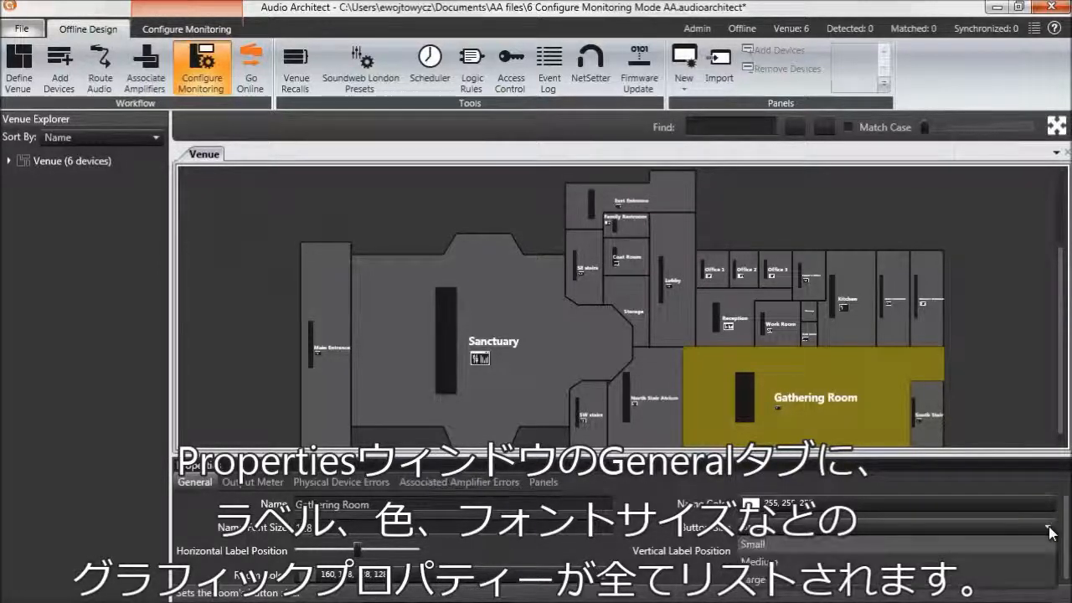
left_click(829, 563)
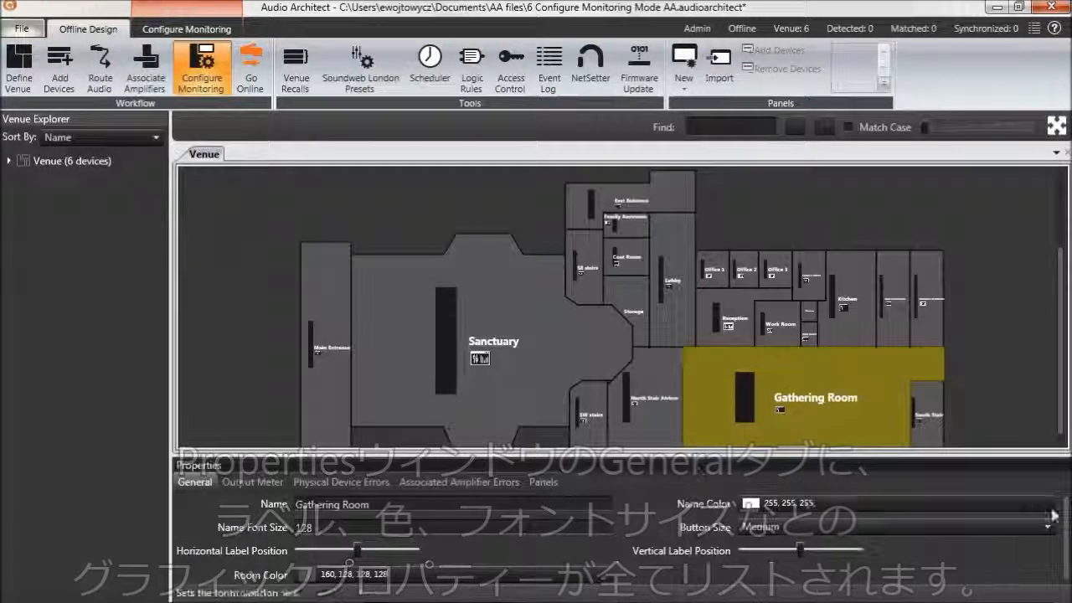
left_click(1048, 527)
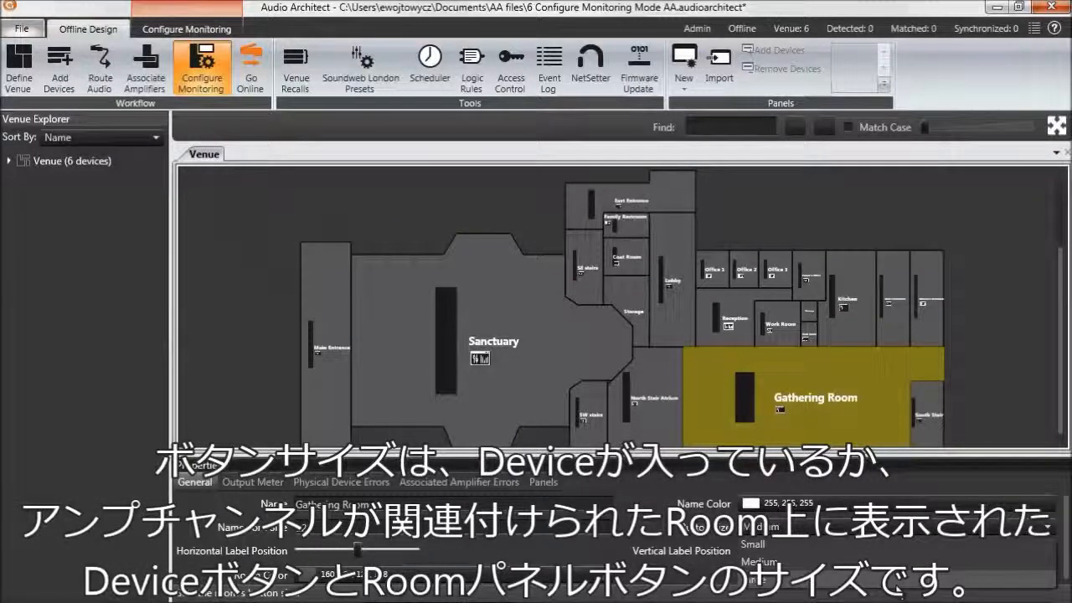
left_click(901, 582)
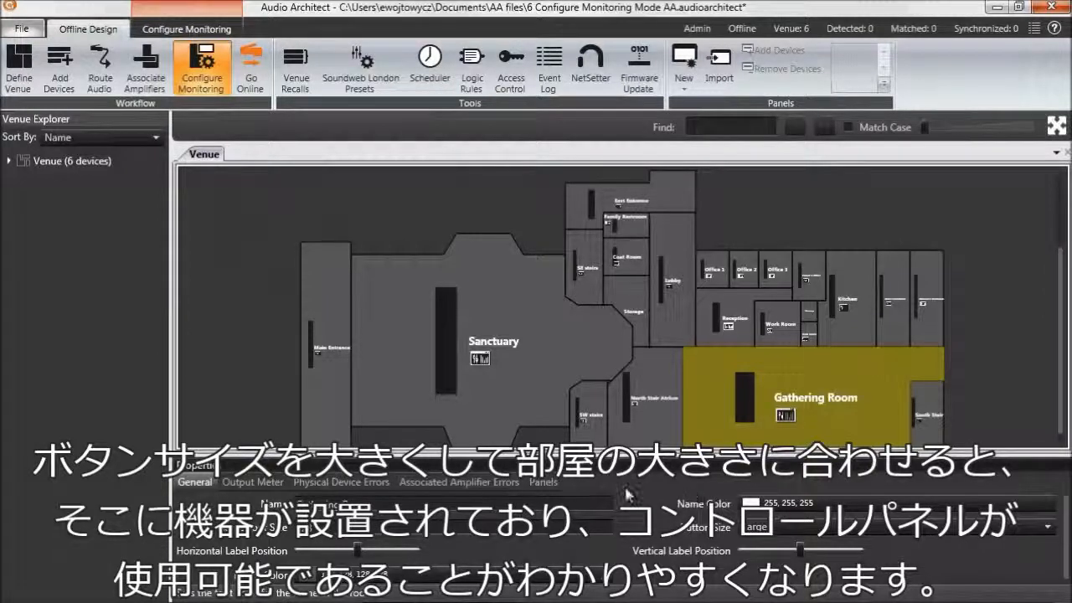
Step: Adjust the horizontal and vertical position of the Gathering Room's output meter
left_click(257, 483)
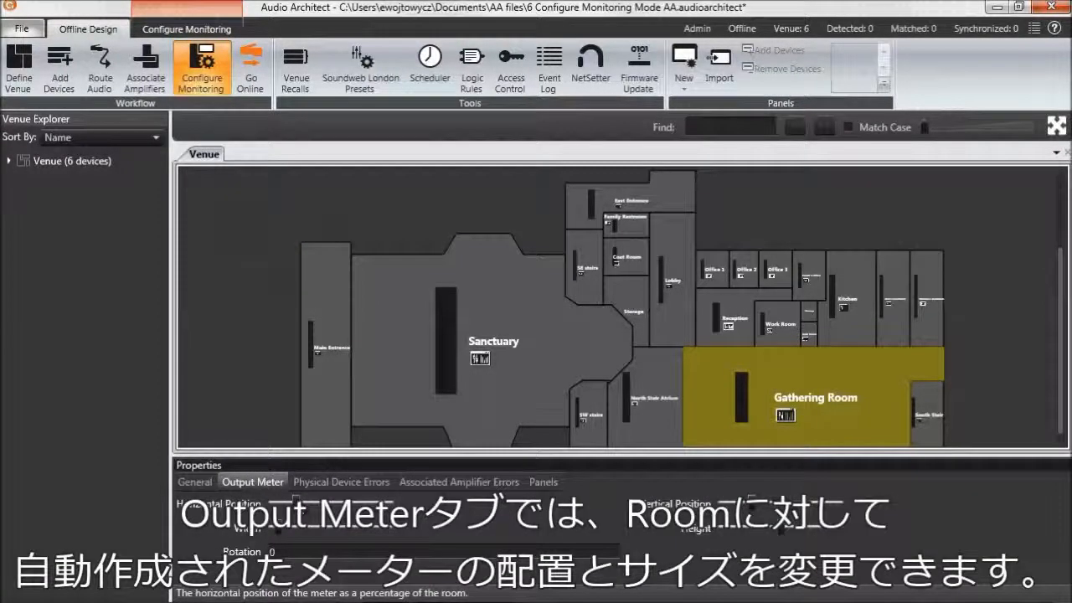
left_click_drag(297, 503, 309, 506)
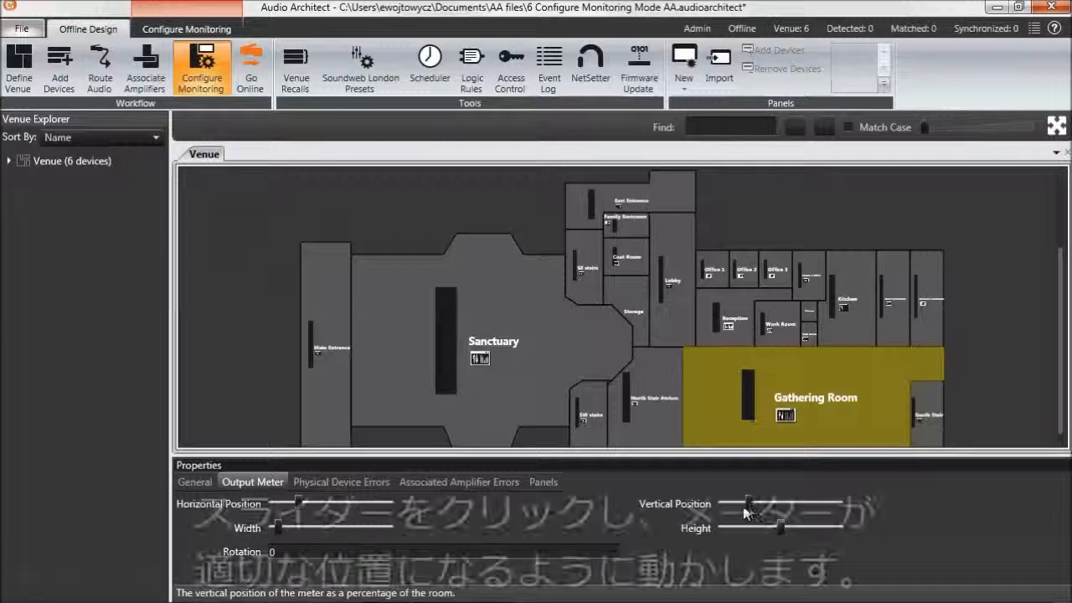
left_click_drag(749, 502, 751, 503)
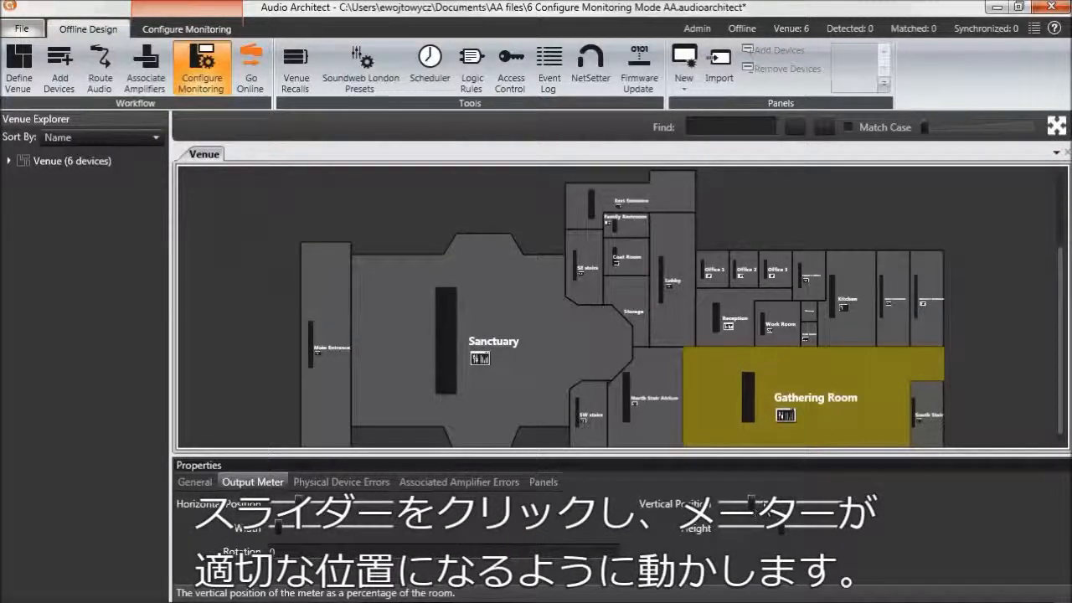
Step: View the Gathering Room's physical device error colors and look through the list of devices in the Rack Room
left_click(313, 482)
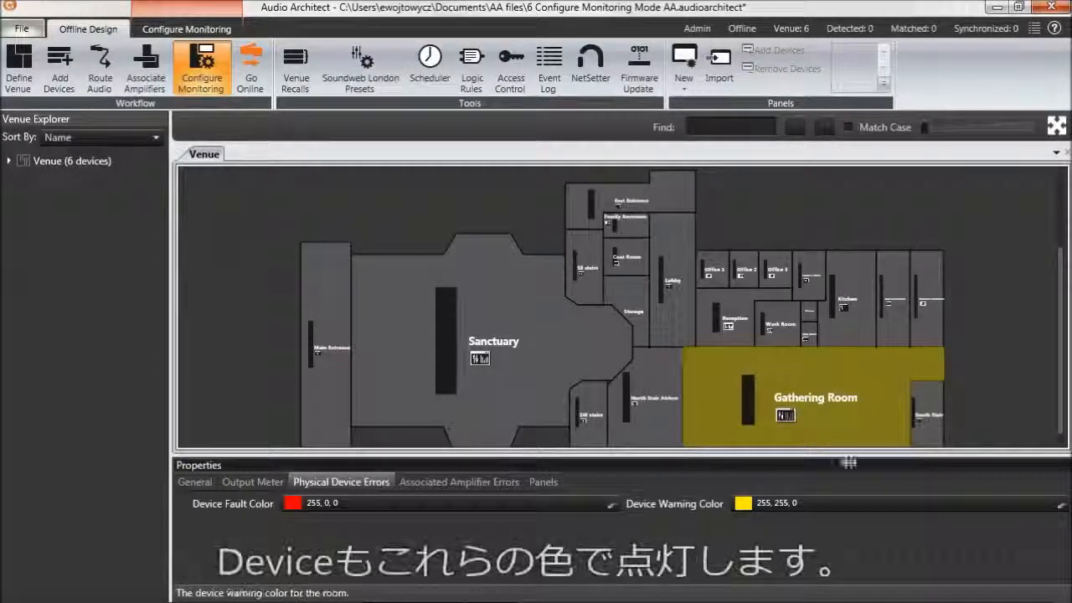
left_click(812, 339)
left_click(1057, 125)
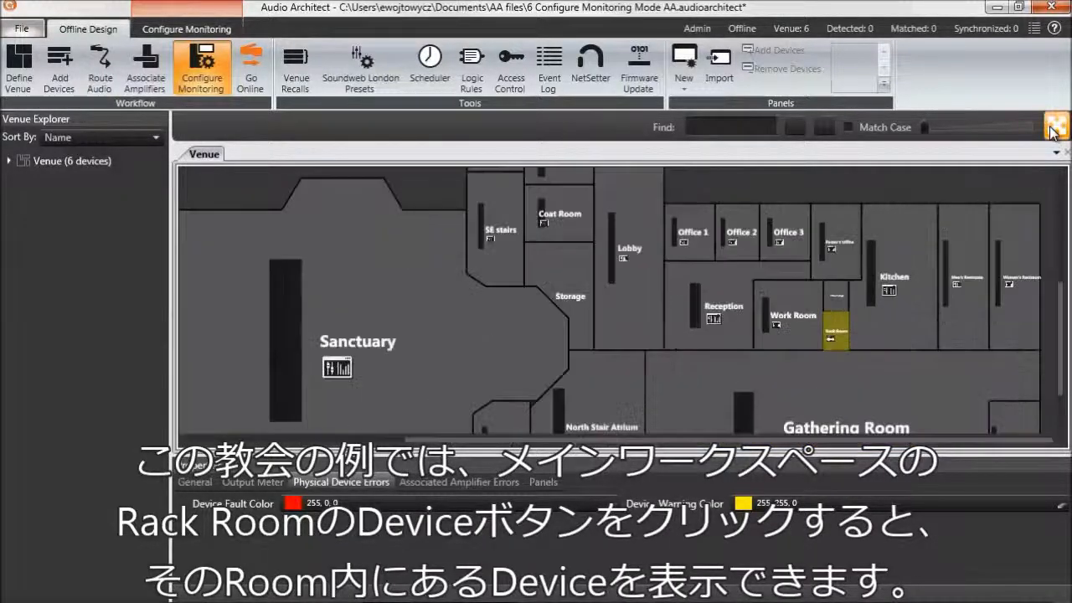
left_click(600, 333)
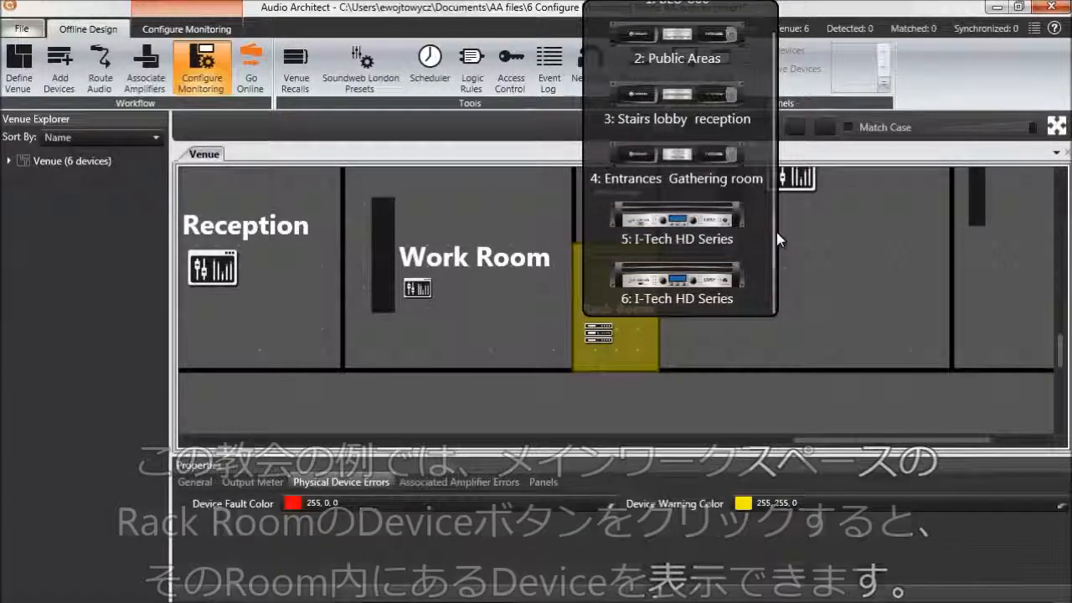
scroll(775, 218, "up", 1)
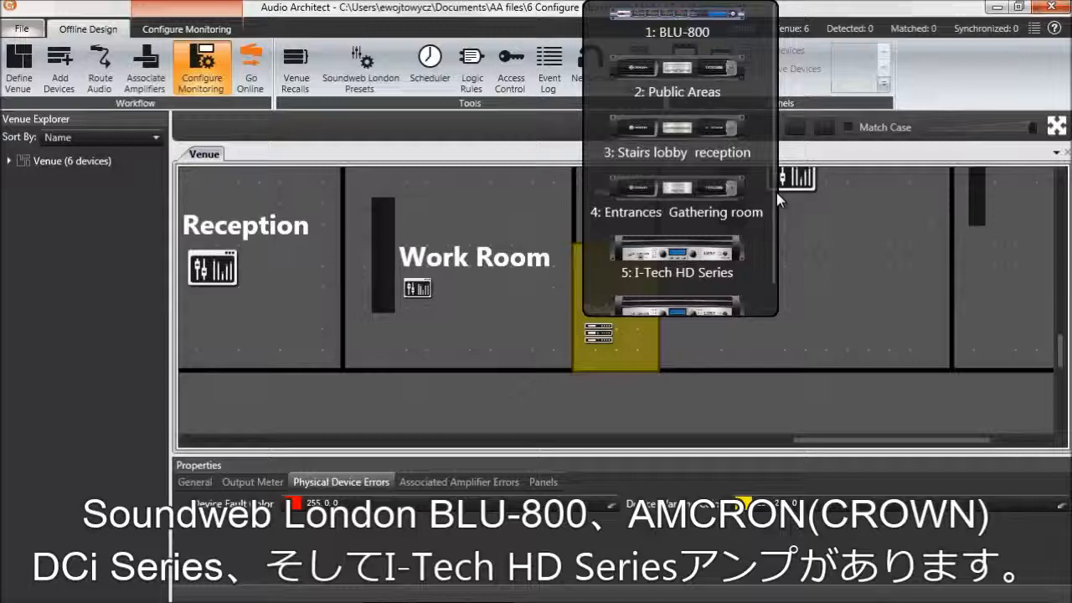
scroll(776, 208, "down", 1)
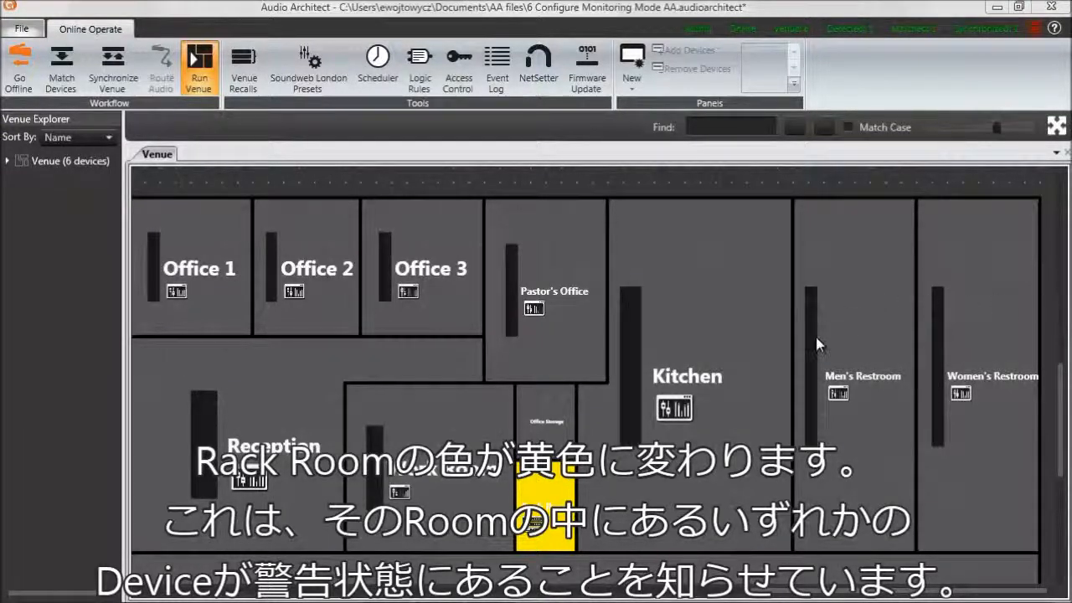
Step: Inspect the control panel of the Rack Room's highlighted 502 Sanctuary amplifier and review the Event Log
double_click(543, 489)
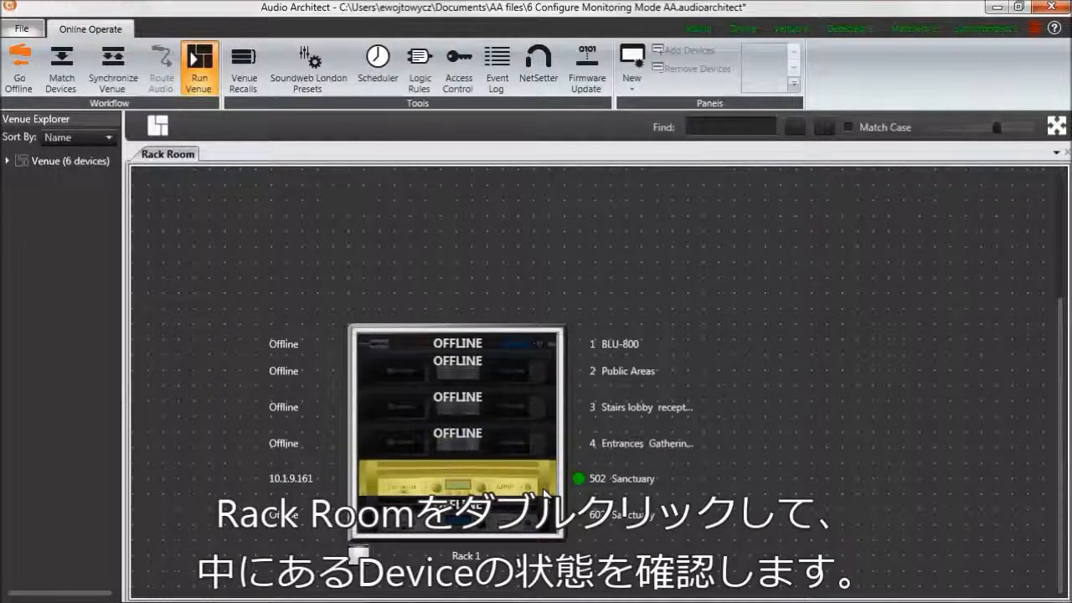
double_click(425, 485)
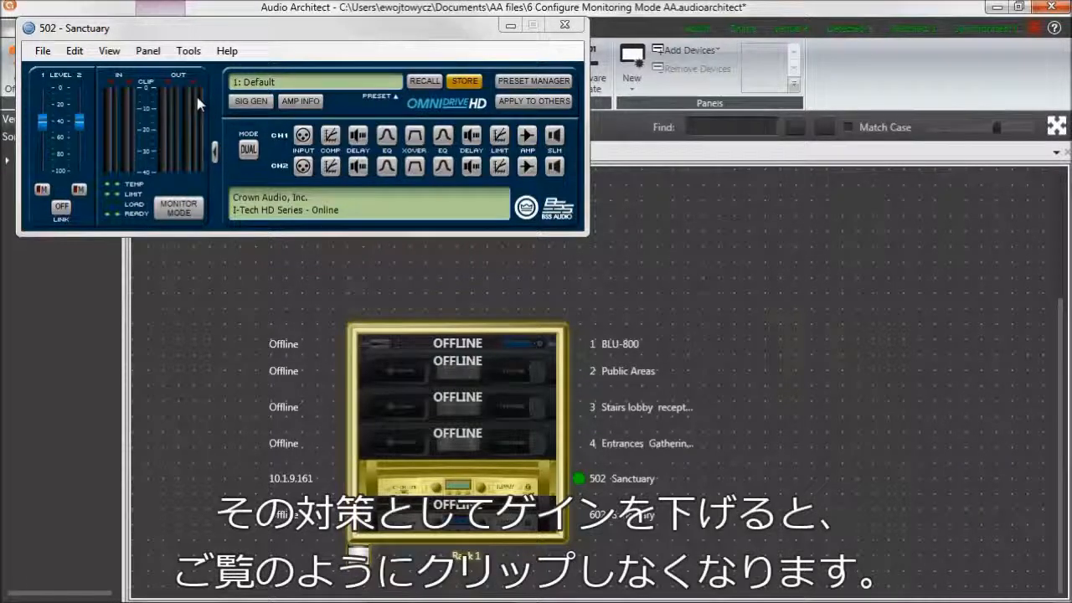
left_click(563, 28)
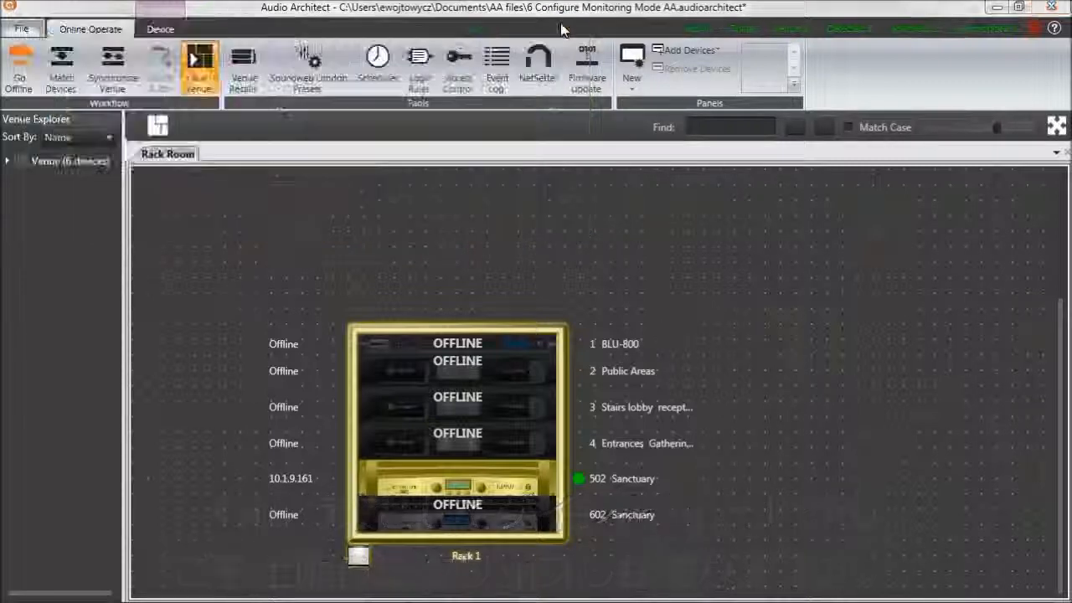
left_click(1035, 29)
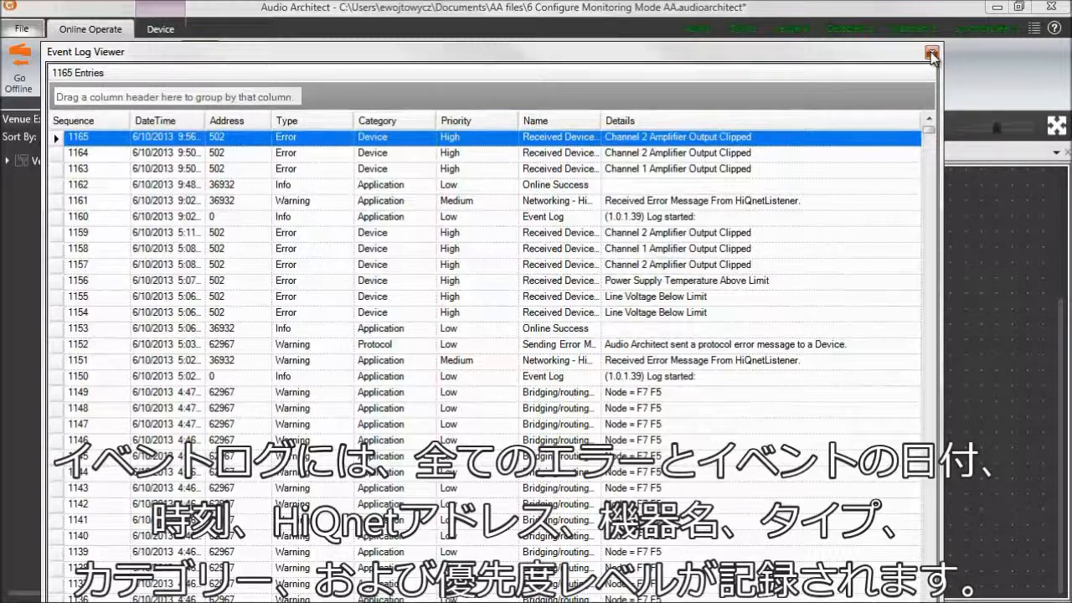
left_click(932, 55)
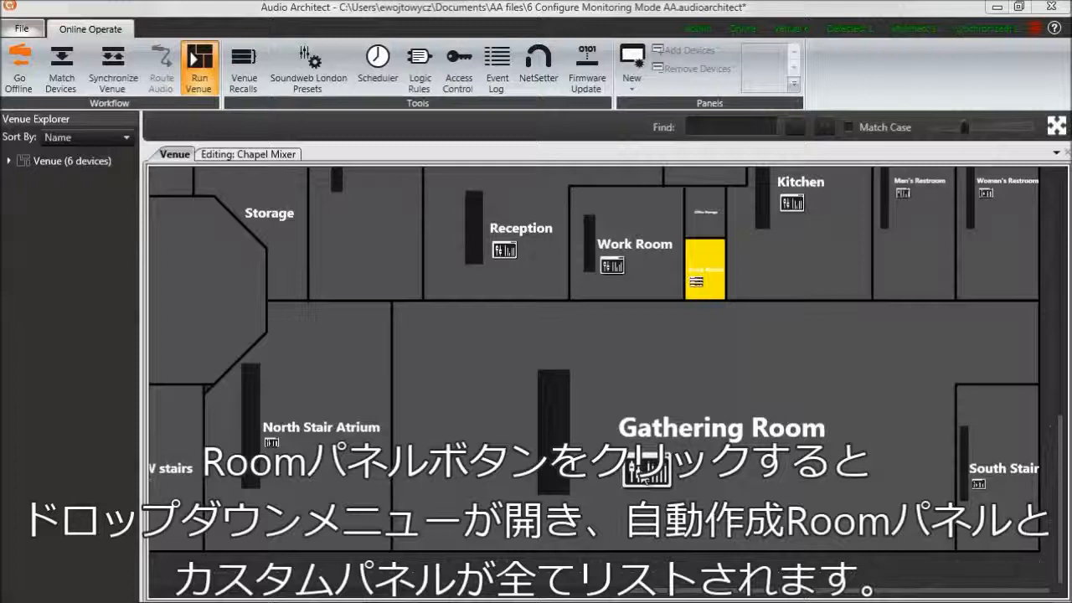
Step: View the Gathering Room's Room Amplifier Level panel, move it clear of the room, and close it
left_click(642, 476)
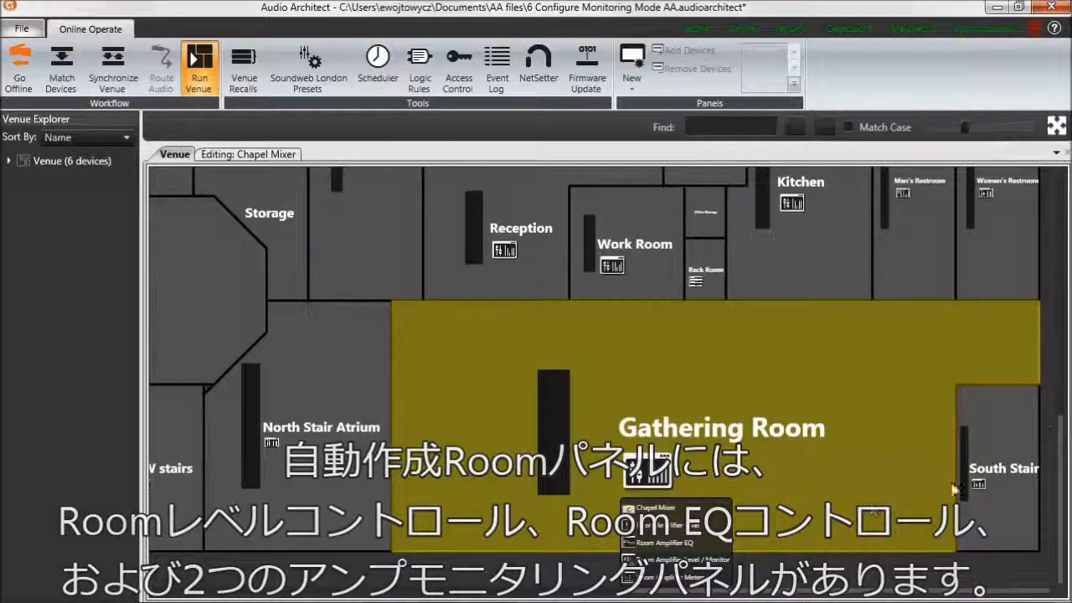
left_click(667, 528)
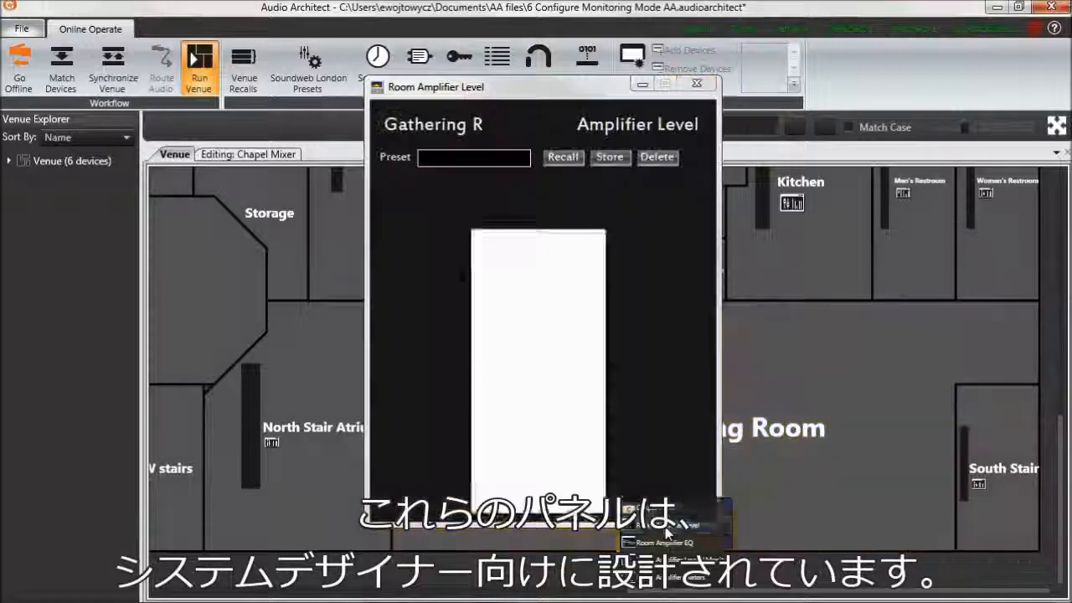
left_click_drag(603, 87, 335, 55)
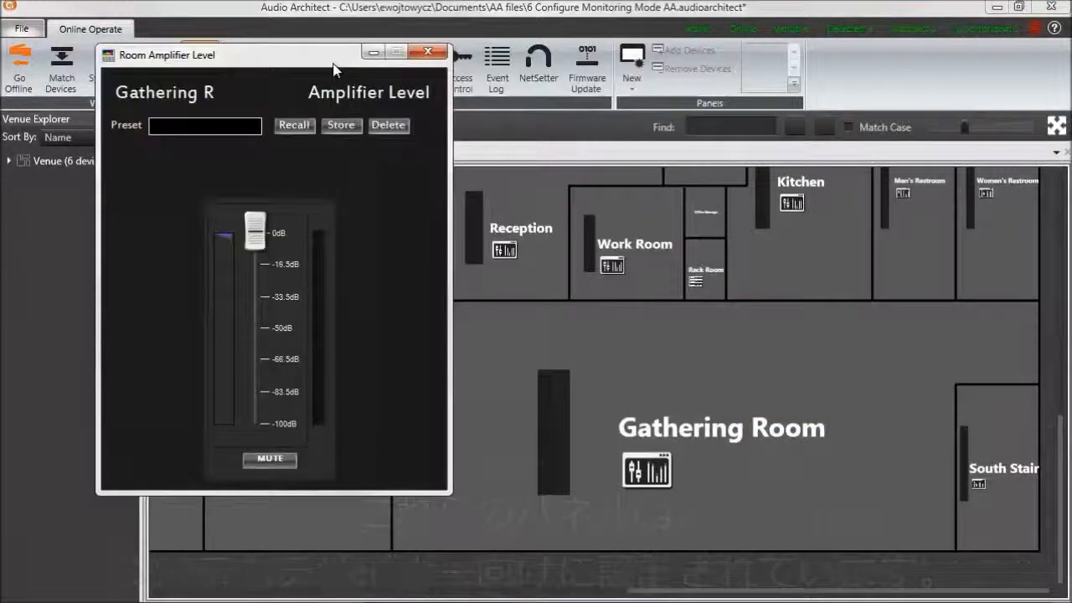
left_click(429, 54)
Step: View the Gathering Room's Room Amplifier EQ panel, close it, and return to the room's panel list
left_click(646, 481)
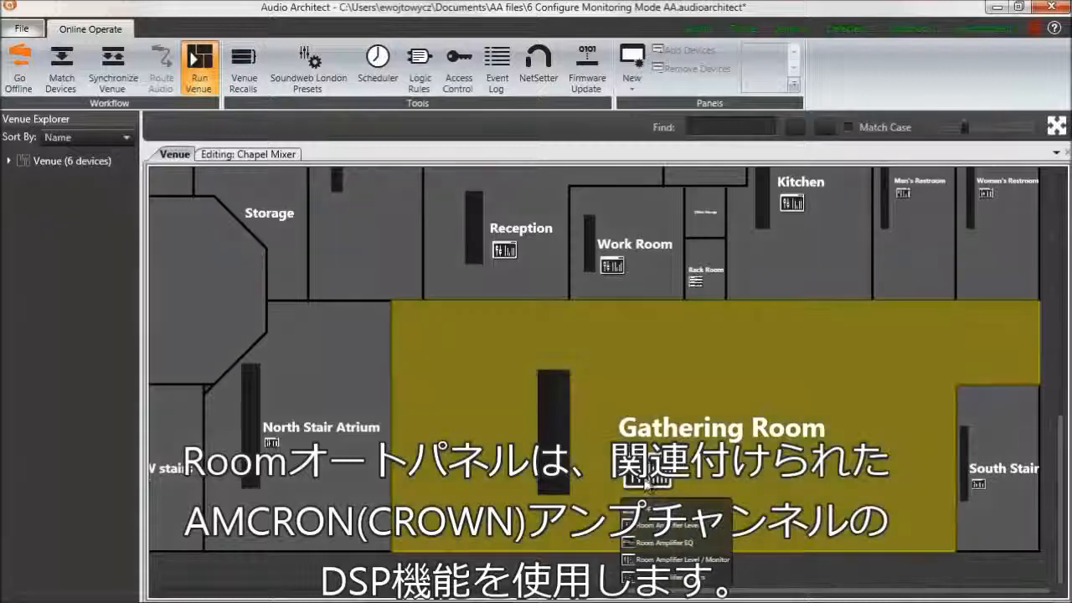
left_click(648, 545)
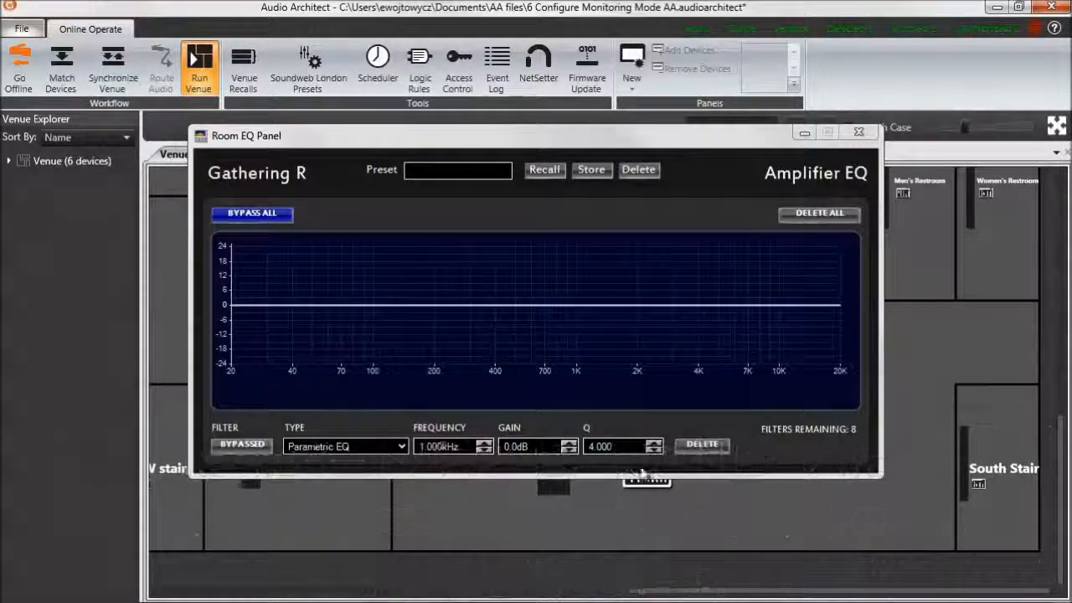
left_click_drag(605, 146, 469, 52)
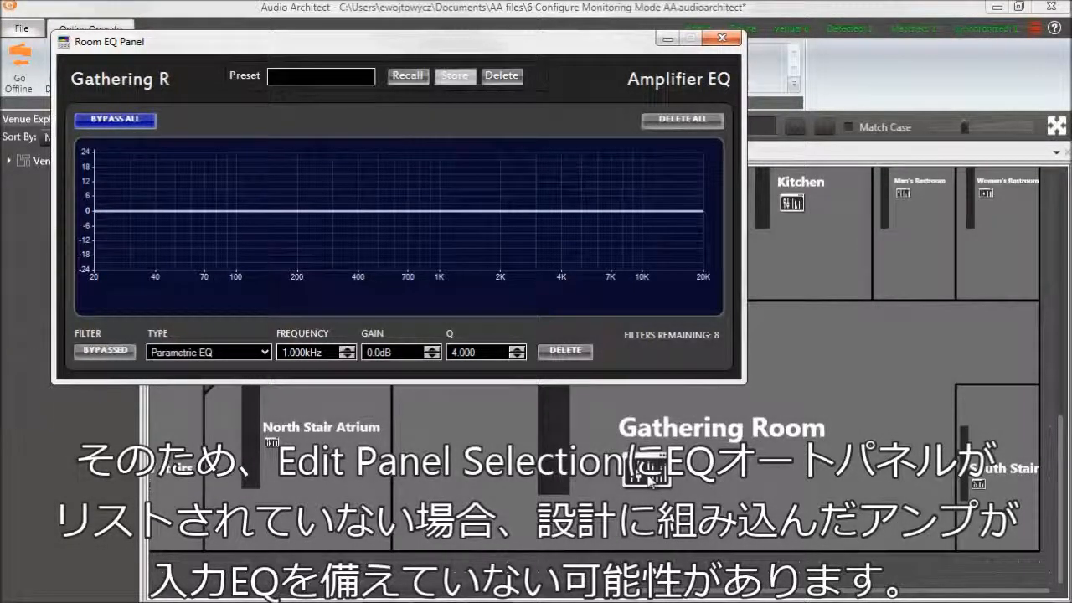
left_click(721, 38)
left_click(651, 473)
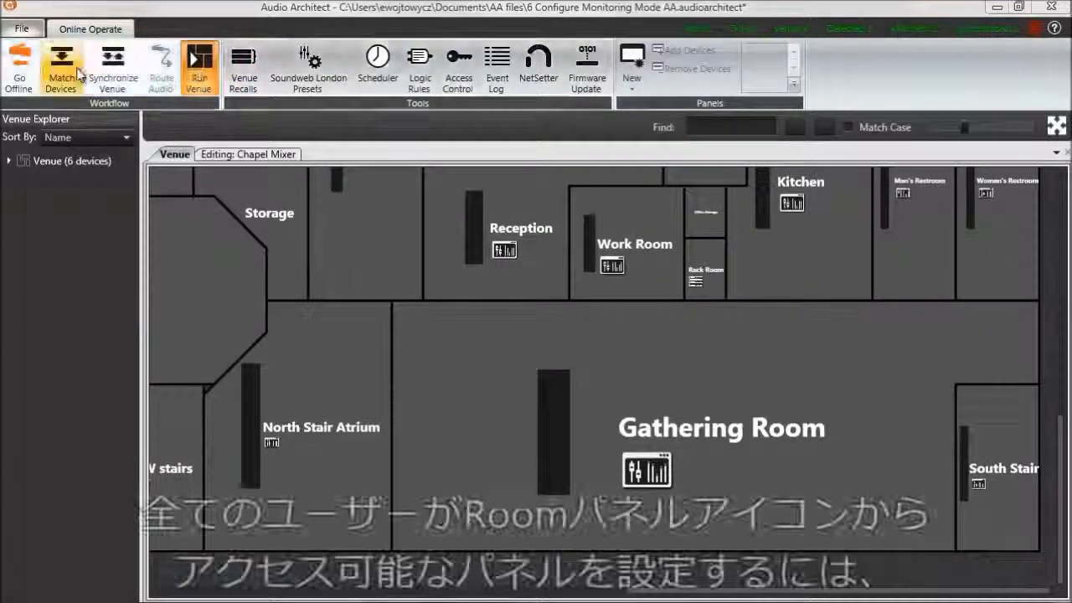
Step: Go offline, switch to Configure Monitoring mode, and open the panel selection for the Gathering Room
left_click(20, 71)
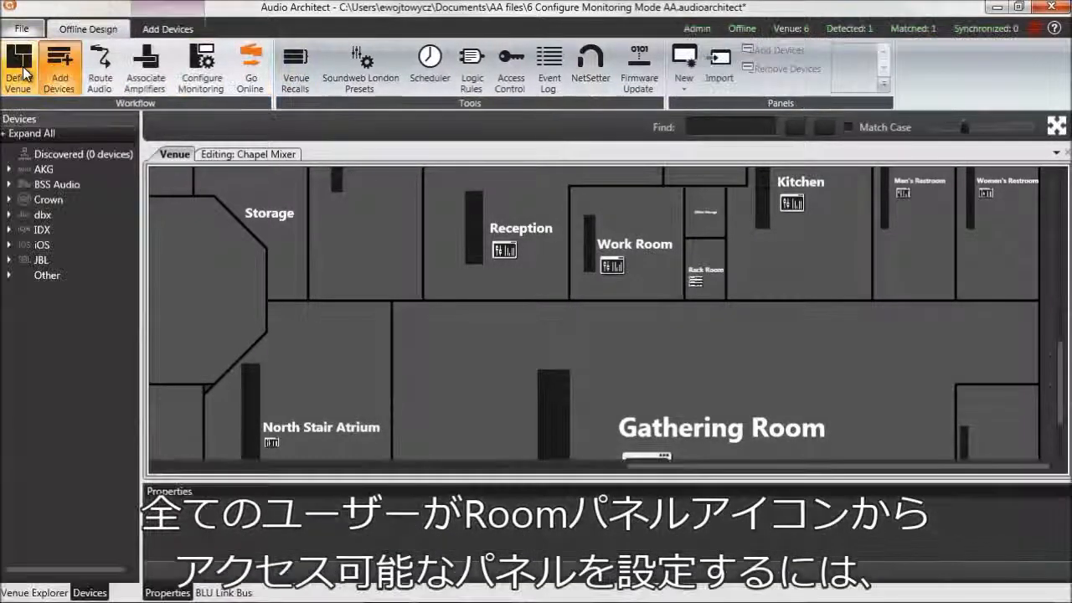
left_click(216, 82)
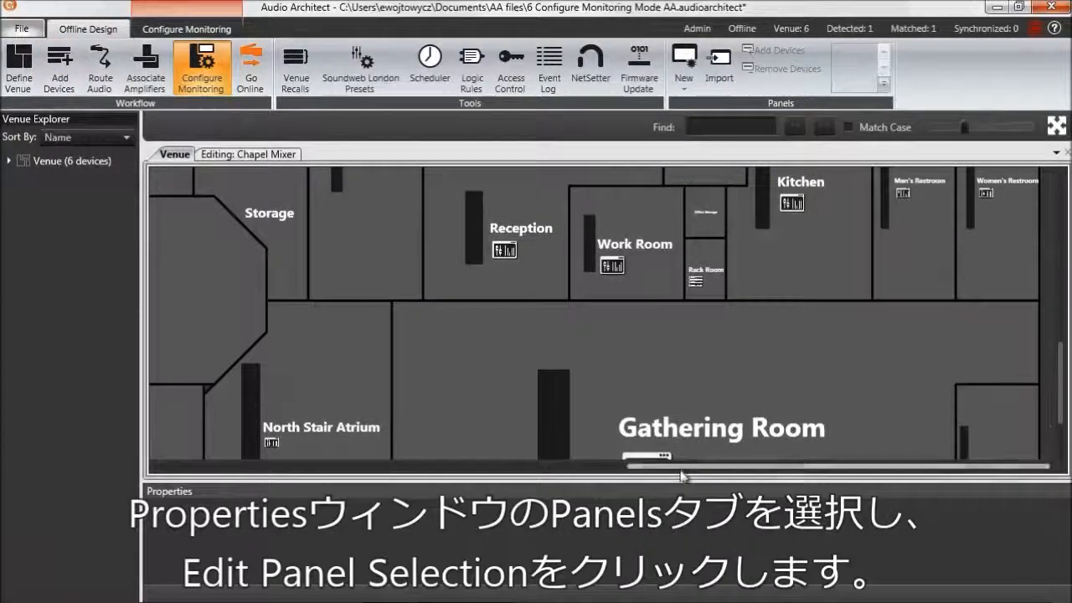
left_click_drag(1058, 358, 1056, 397)
left_click(729, 357)
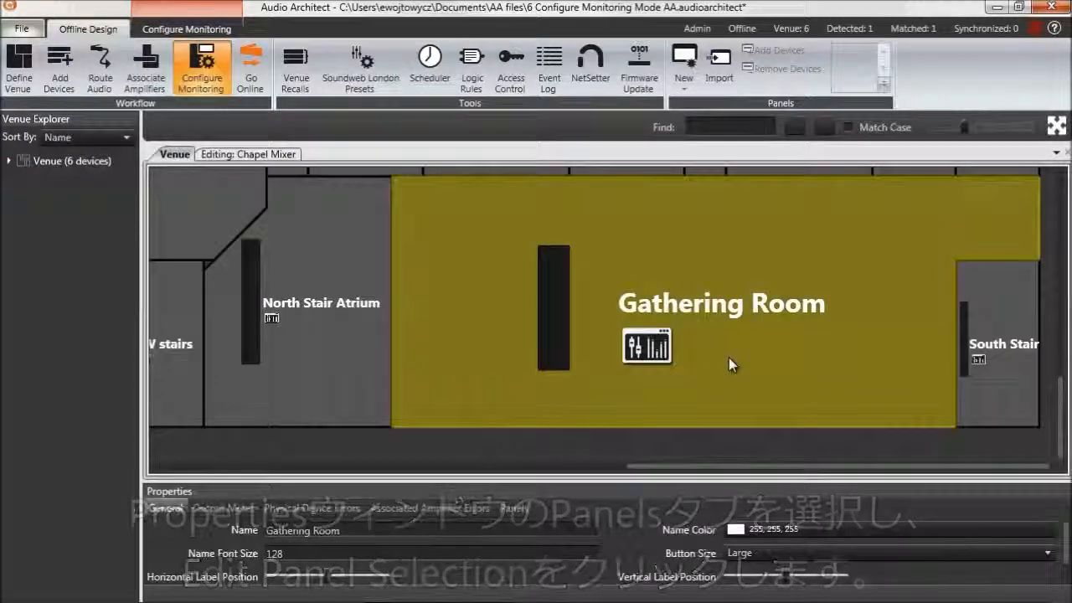
left_click(514, 507)
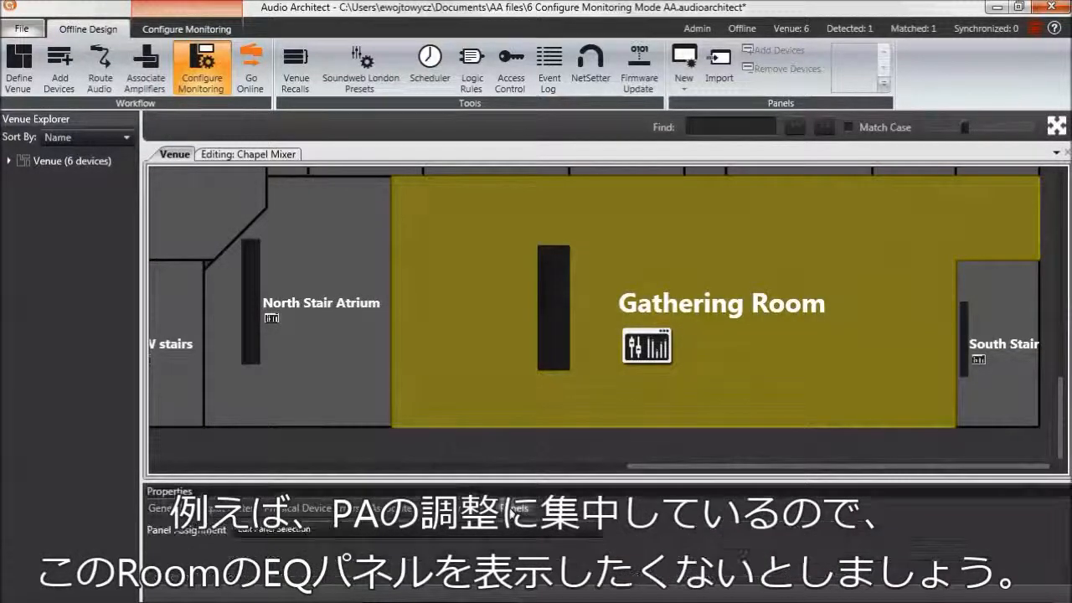
left_click(495, 528)
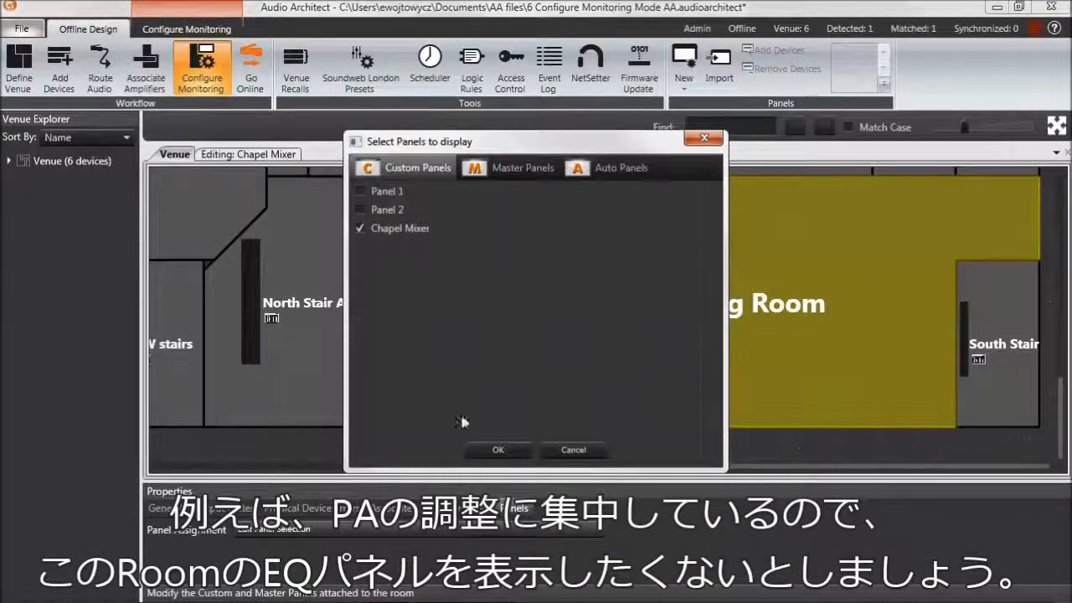
Step: Exclude Room Amplifier EQ from the auto panels displayed for the Gathering Room
left_click(522, 171)
left_click(611, 172)
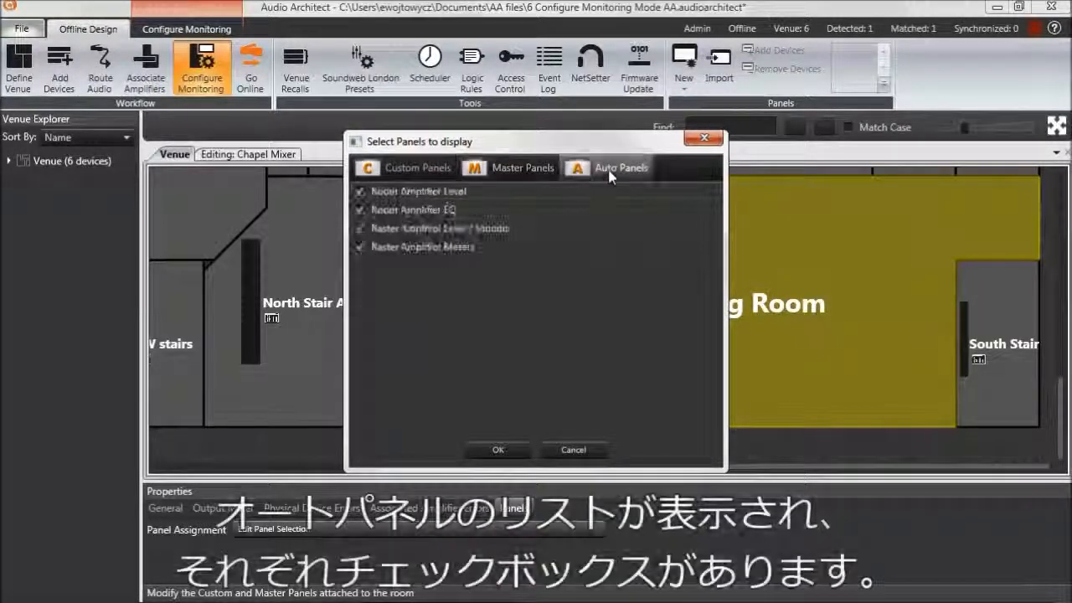
left_click(361, 210)
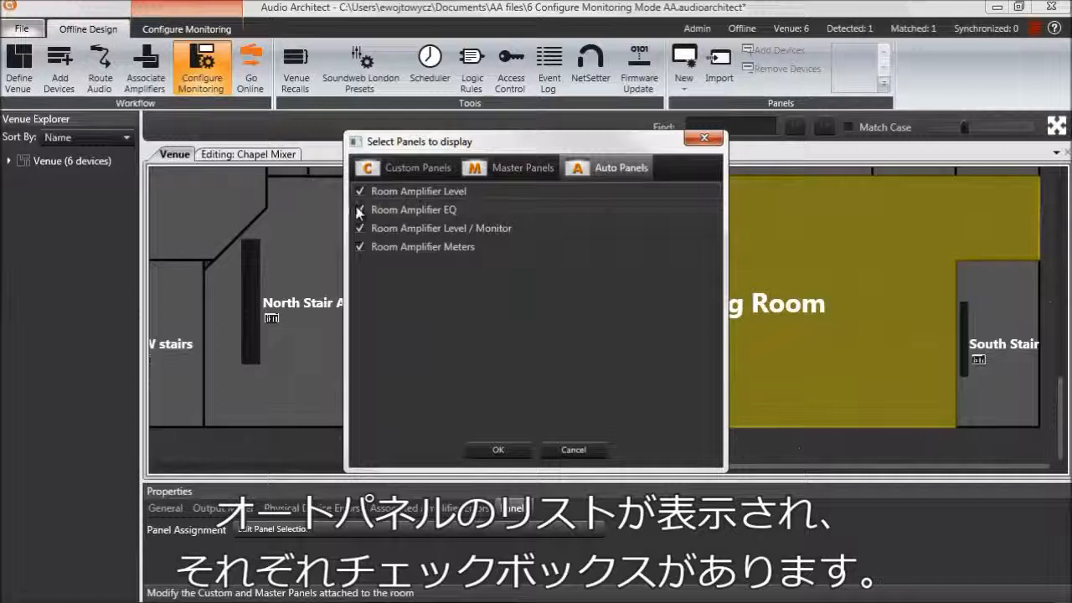
left_click(475, 450)
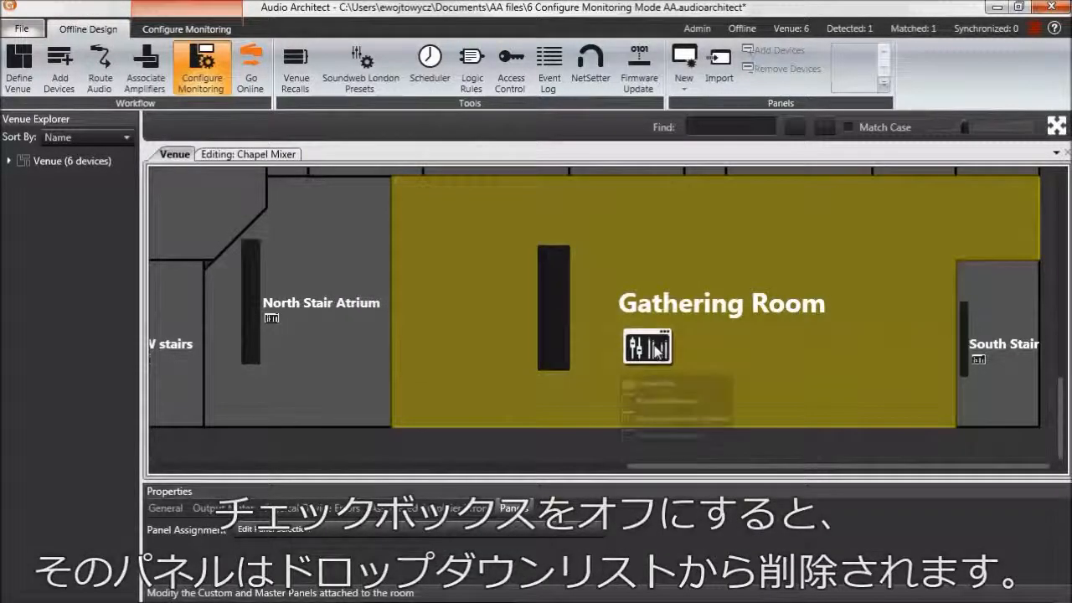
Step: Check which panels the Gathering Room's panel button offers, and reselect the room
left_click(658, 351)
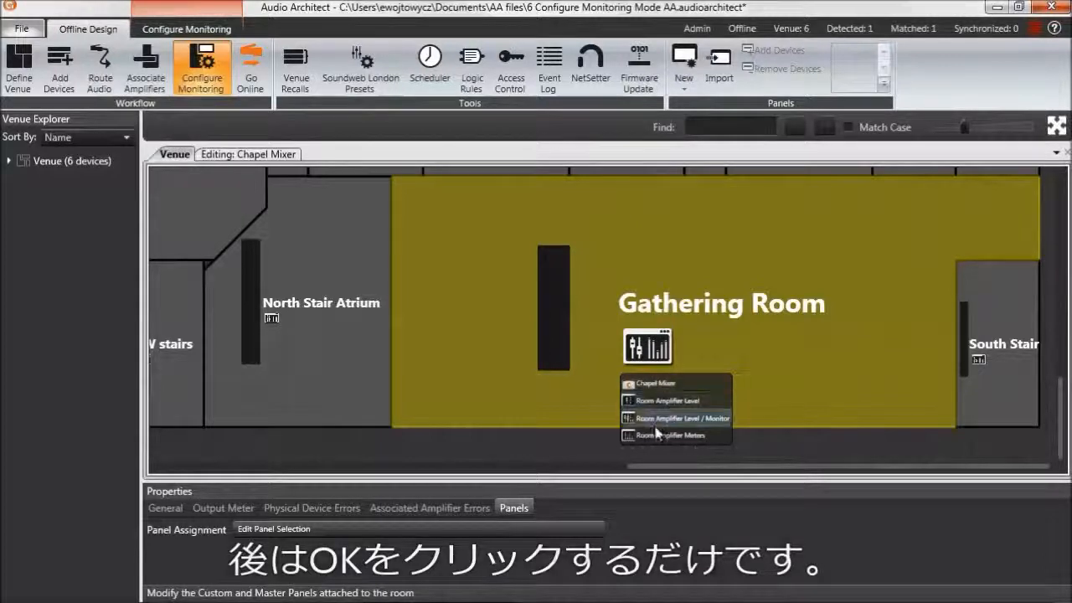
left_click(586, 447)
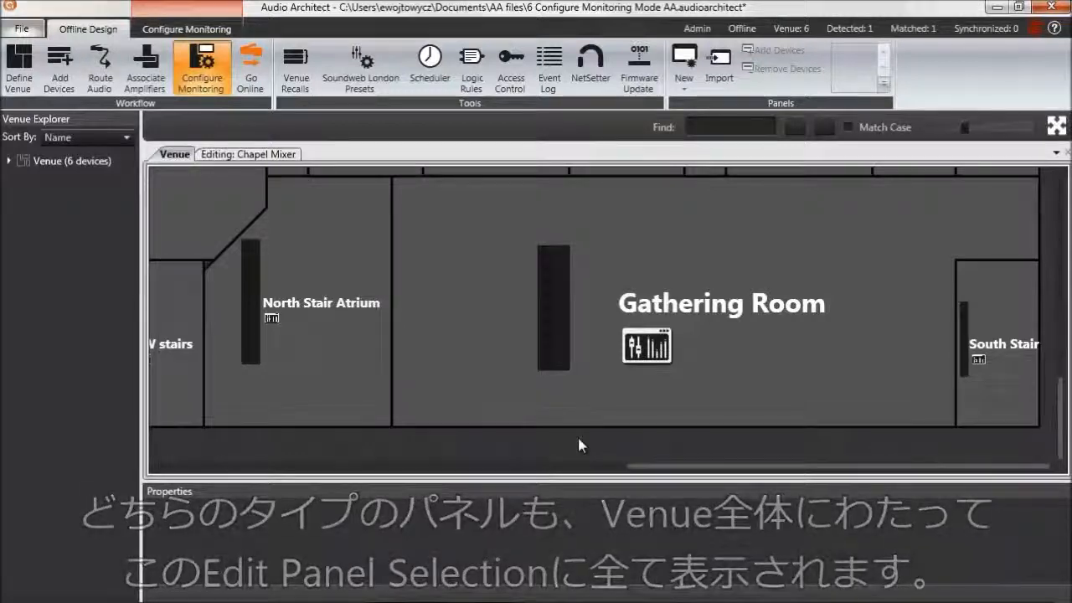
left_click(417, 407)
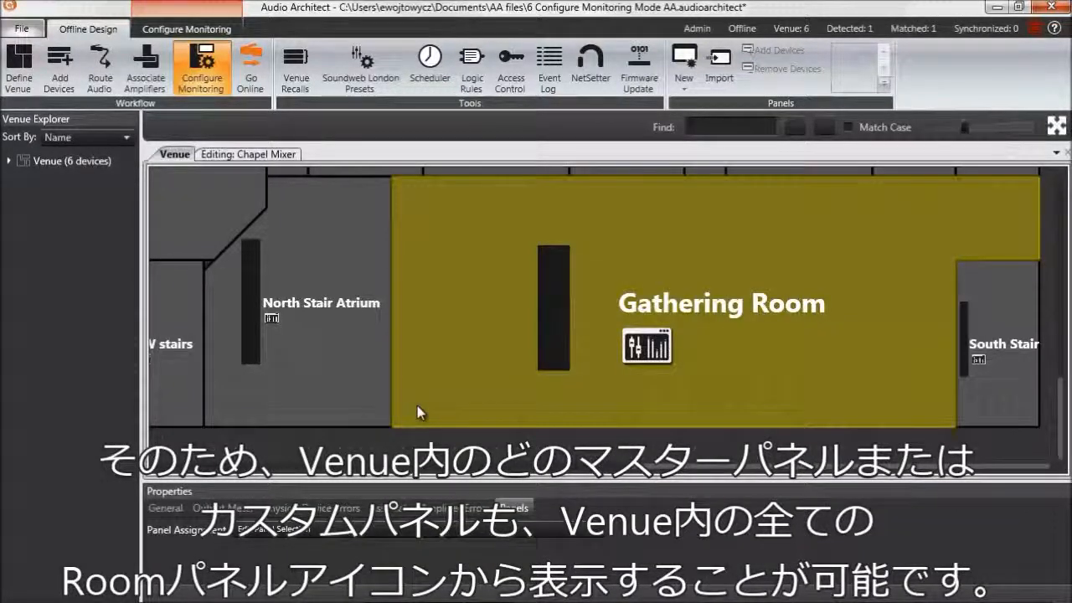